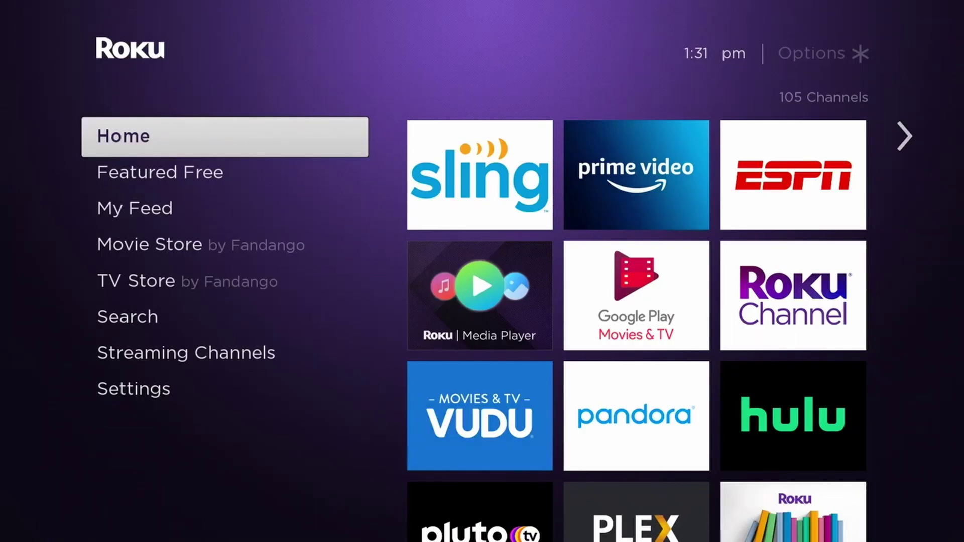
Go to the Settings category on the Roku home screen.
{"action": "key", "text": "Down"}
{"action": "key", "text": "Down"}
{"action": "key", "text": "Down"}
{"action": "key", "text": "Down"}
{"action": "key", "text": "Down"}
{"action": "key", "text": "Down"}
{"action": "key", "text": "Down"}
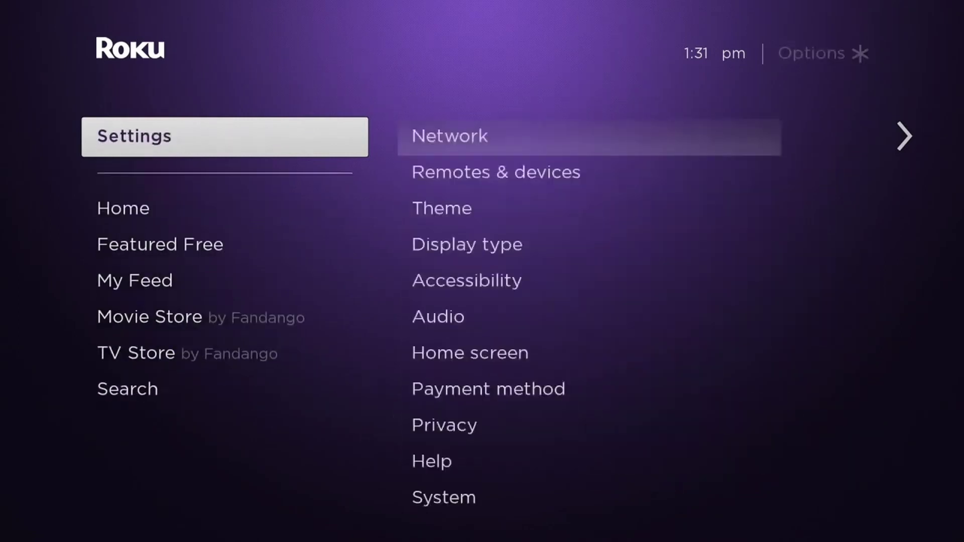
Enter the Roku settings list and go to the System entry.
{"action": "key", "text": "Right"}
{"action": "key", "text": "Down"}
{"action": "key", "text": "Down"}
{"action": "key", "text": "Down"}
{"action": "key", "text": "Down"}
{"action": "key", "text": "Down"}
{"action": "key", "text": "Down"}
{"action": "key", "text": "Down"}
{"action": "key", "text": "Down"}
{"action": "key", "text": "Down"}
{"action": "key", "text": "Down"}
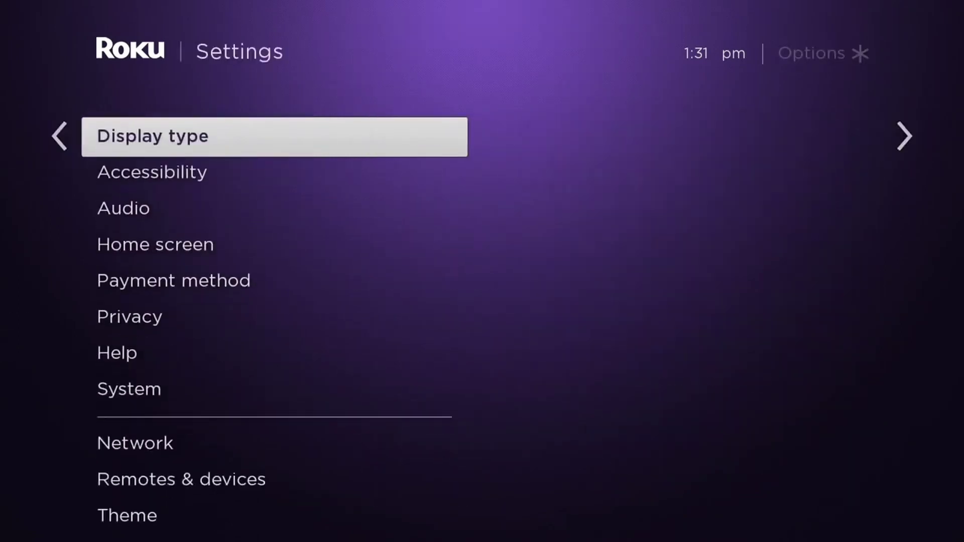
Open the System settings and go to the Restart option under System restart.
{"action": "key", "text": "Right"}
{"action": "key", "text": "Down"}
{"action": "key", "text": "Down"}
{"action": "key", "text": "Down"}
{"action": "key", "text": "Down"}
{"action": "key", "text": "Down"}
{"action": "key", "text": "Down"}
{"action": "key", "text": "Down"}
{"action": "key", "text": "Right"}
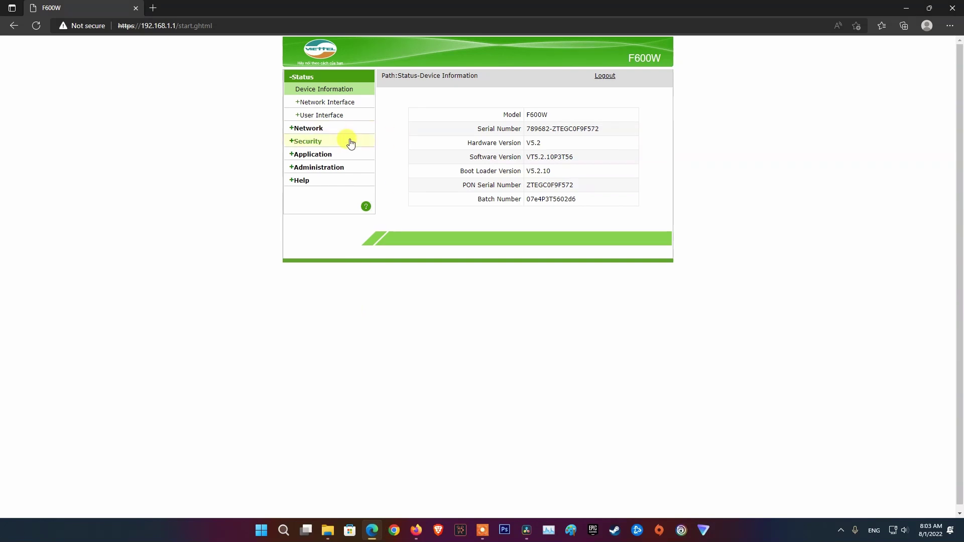
Switch to the router's web administration page, open the MAC Filter under Security and examine its list of filtered addresses.
{"action": "left_click", "coordinate": [312, 140]}
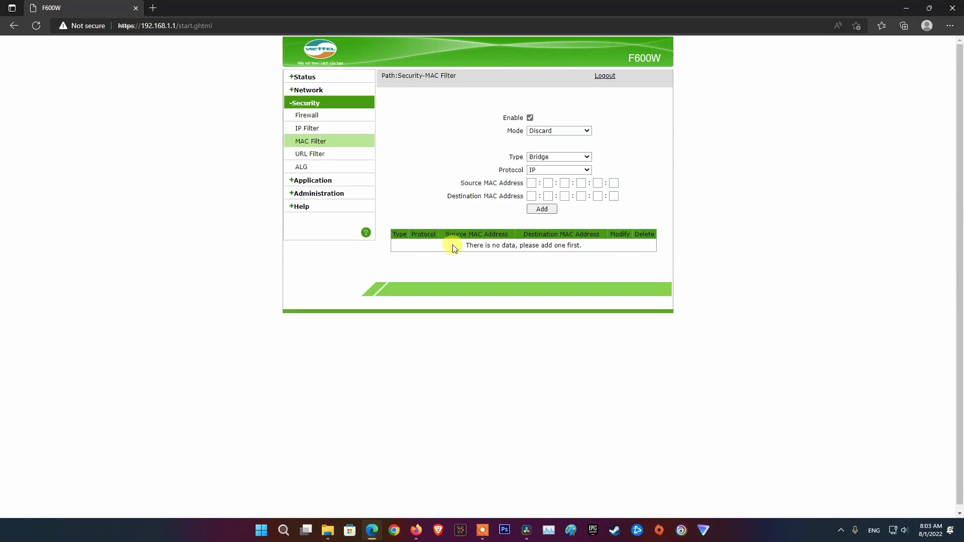
{"action": "left_click_drag", "start_coordinate": [465, 245], "coordinate": [602, 262]}
{"action": "left_click", "coordinate": [596, 264]}
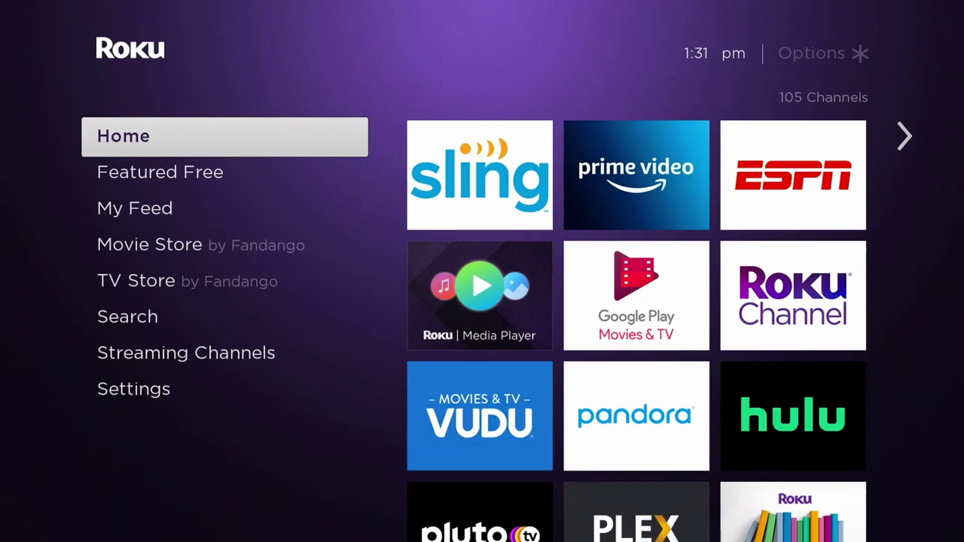
Switch back to the Roku home screen and go to the Settings category.
{"action": "key", "text": "Down"}
{"action": "key", "text": "Down"}
{"action": "key", "text": "Down"}
{"action": "key", "text": "Down"}
{"action": "key", "text": "Down"}
{"action": "key", "text": "Down"}
{"action": "key", "text": "Down"}
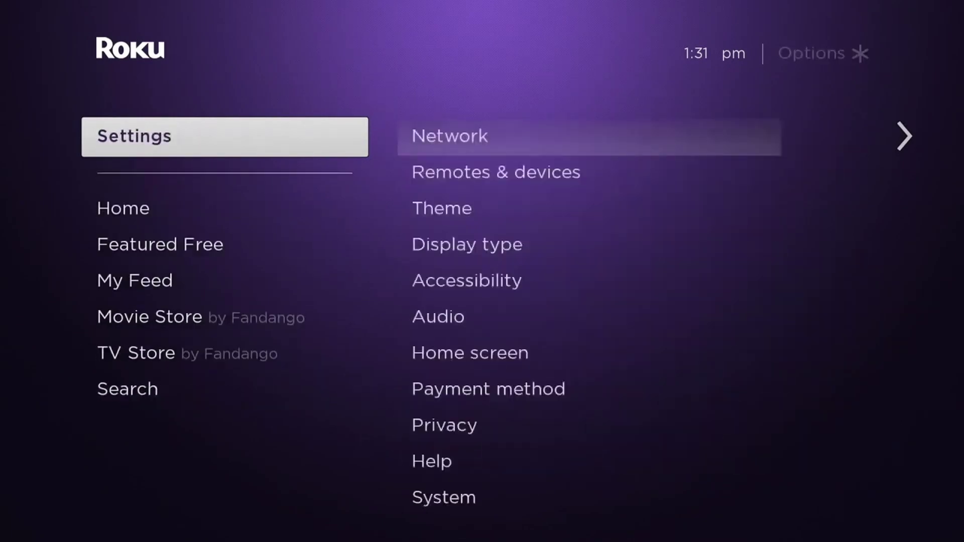
Enter the settings list and go to System.
{"action": "key", "text": "Right"}
{"action": "key", "text": "Down"}
{"action": "key", "text": "Down"}
{"action": "key", "text": "Down"}
{"action": "key", "text": "Down"}
{"action": "key", "text": "Down"}
{"action": "key", "text": "Down"}
{"action": "key", "text": "Down"}
{"action": "key", "text": "Down"}
{"action": "key", "text": "Down"}
{"action": "key", "text": "Down"}
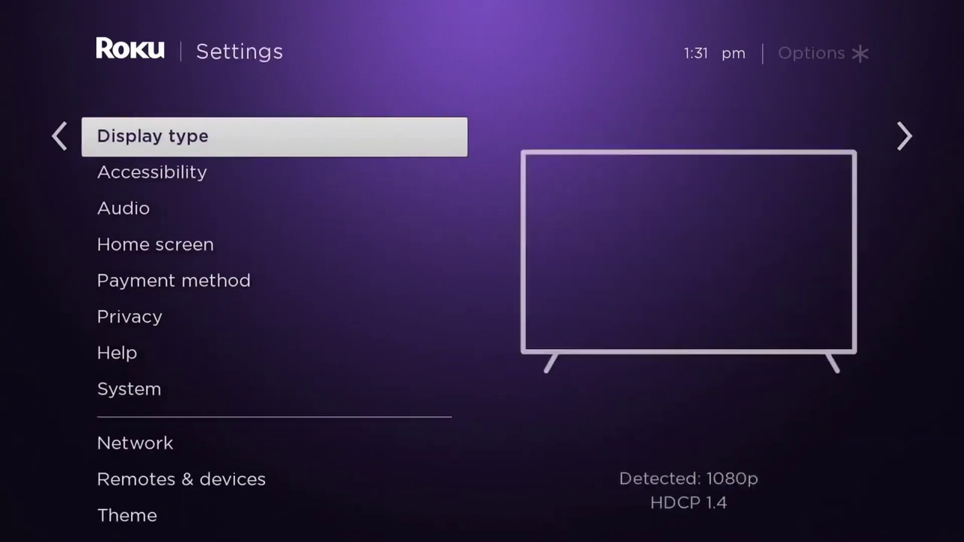
Open the System settings and go to Advanced system settings.
{"action": "key", "text": "Right"}
{"action": "key", "text": "Down"}
{"action": "key", "text": "Down"}
{"action": "key", "text": "Down"}
{"action": "key", "text": "Down"}
{"action": "key", "text": "Down"}
{"action": "key", "text": "Down"}
{"action": "key", "text": "Down"}
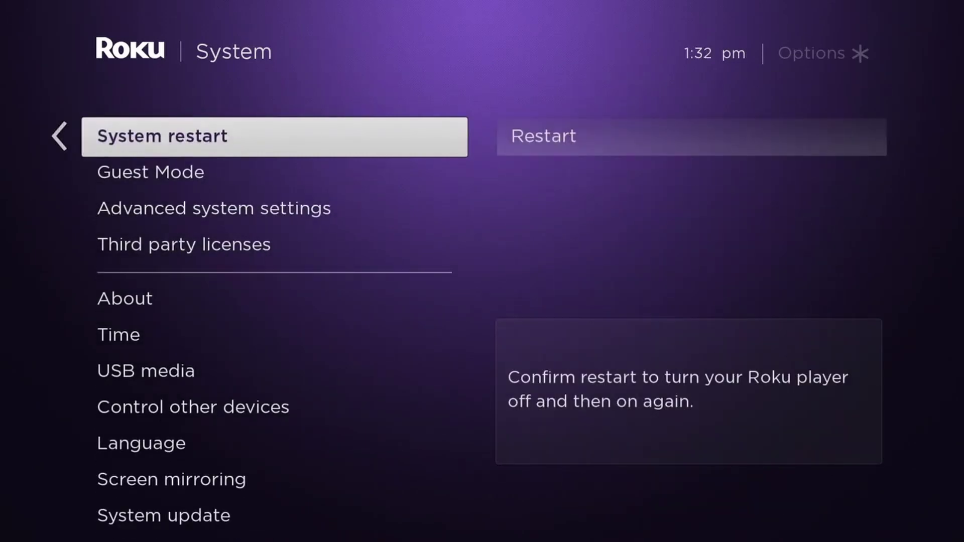
{"action": "key", "text": "Down"}
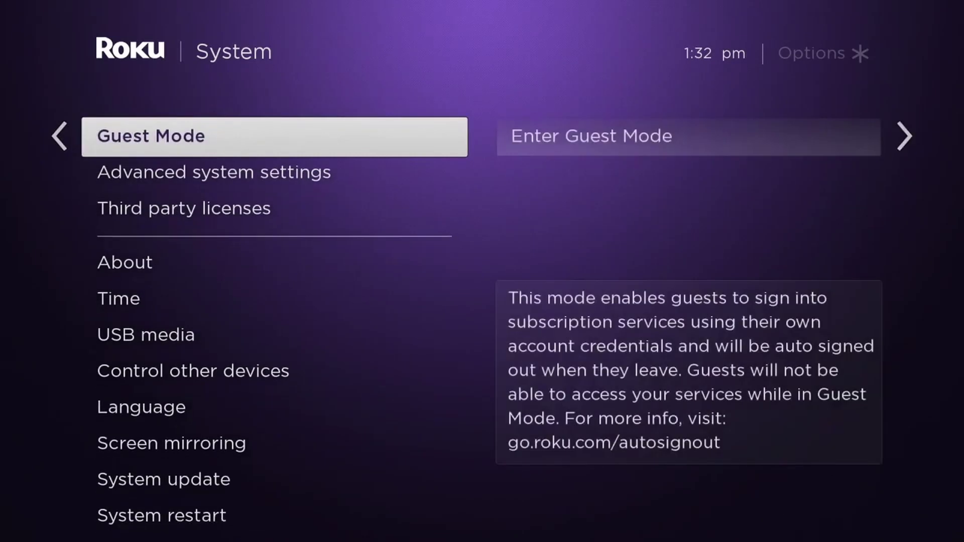
{"action": "key", "text": "Down"}
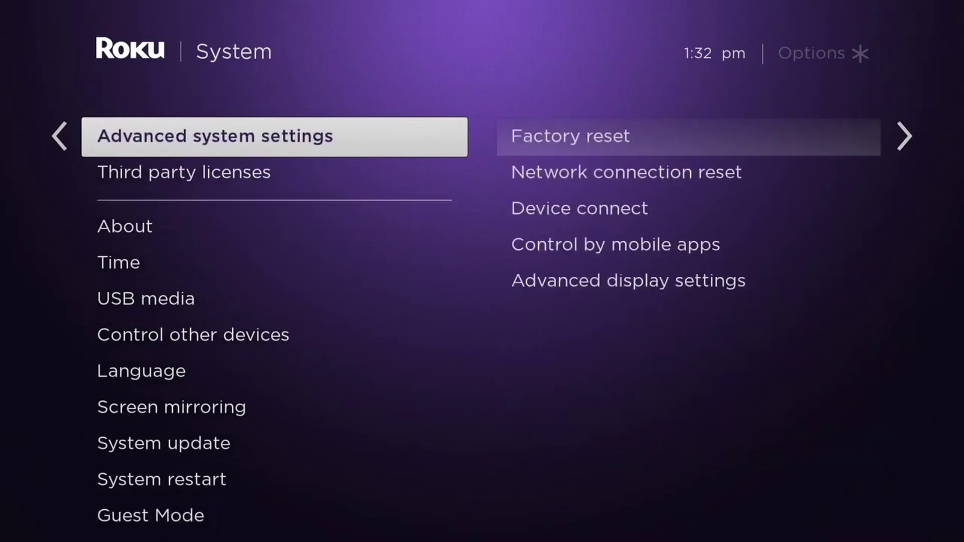
Open Advanced system settings and bring up code entry for the Factory reset.
{"action": "key", "text": "Right"}
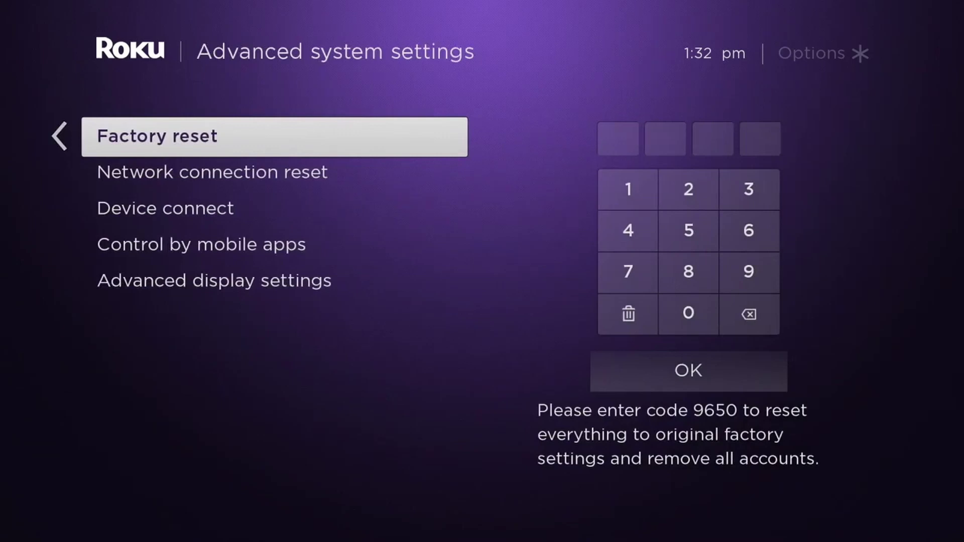
{"action": "key", "text": "Right"}
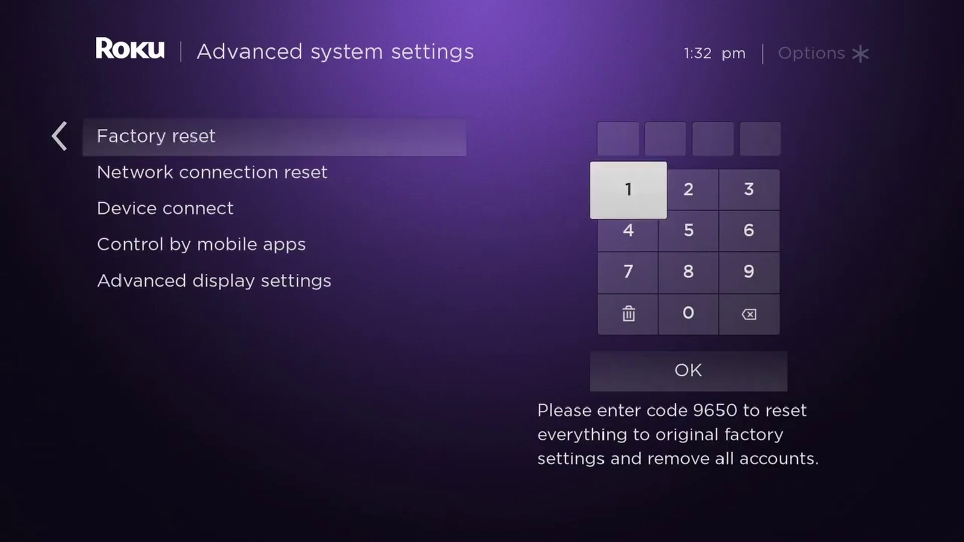